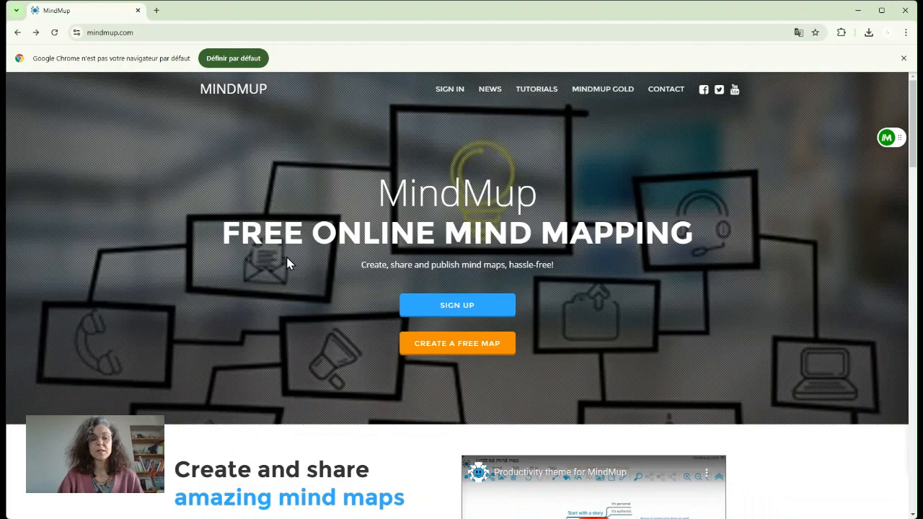
# Look through the MindMup home page, including its feature overview and the free, Personal Gold and Organisational Gold plans.
pyautogui.scroll(-5, 247, 223)
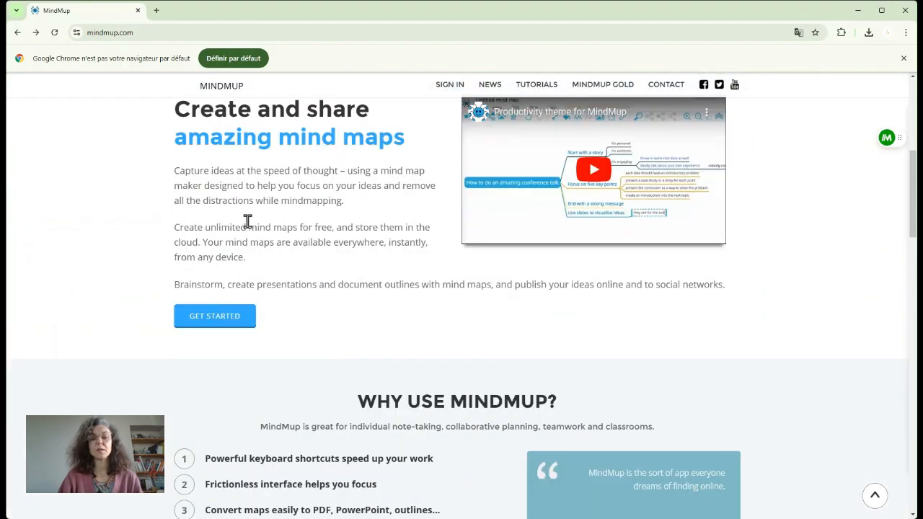
pyautogui.scroll(-10, 247, 223)
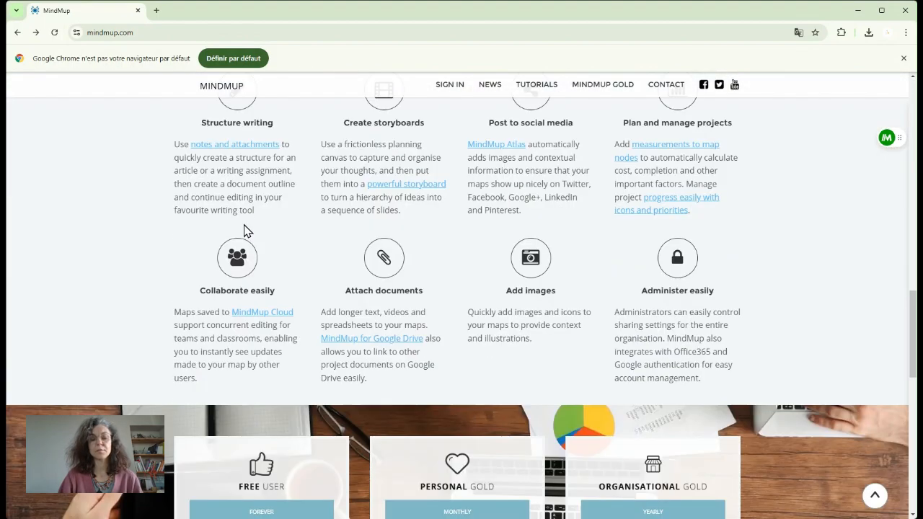
pyautogui.scroll(3, 272, 241)
pyautogui.scroll(-8, 274, 239)
pyautogui.scroll(1, 185, 188)
pyautogui.scroll(1, 184, 188)
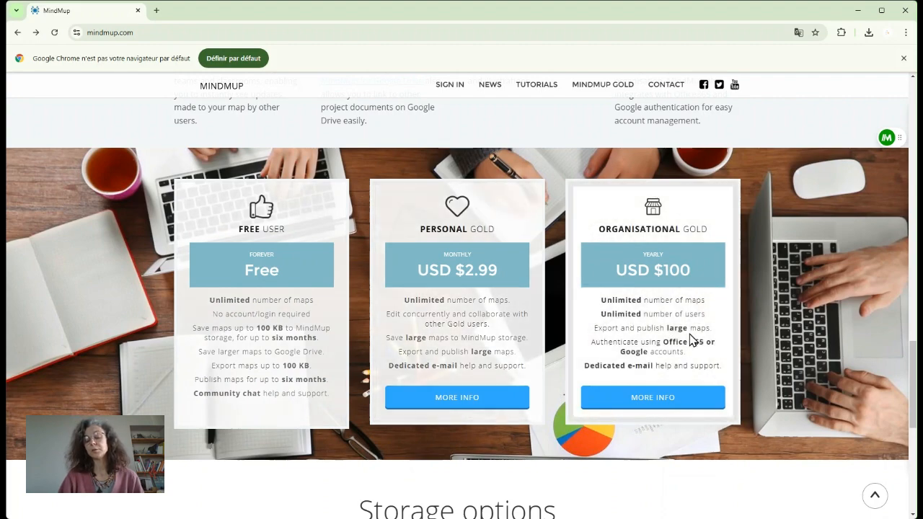
pyautogui.scroll(8, 529, 316)
pyautogui.scroll(3, 525, 320)
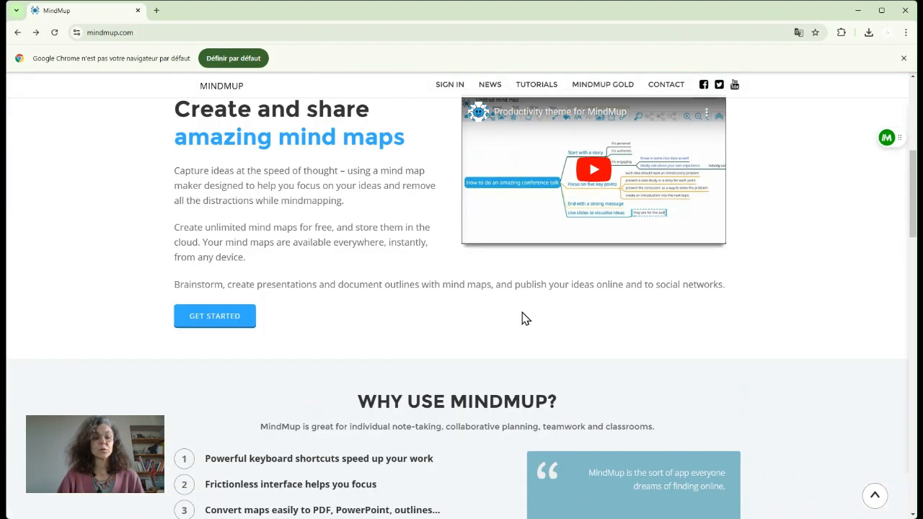
# Create a new map stored in MindMup Cloud and set the central node's text to "Oh".
pyautogui.click(216, 374)
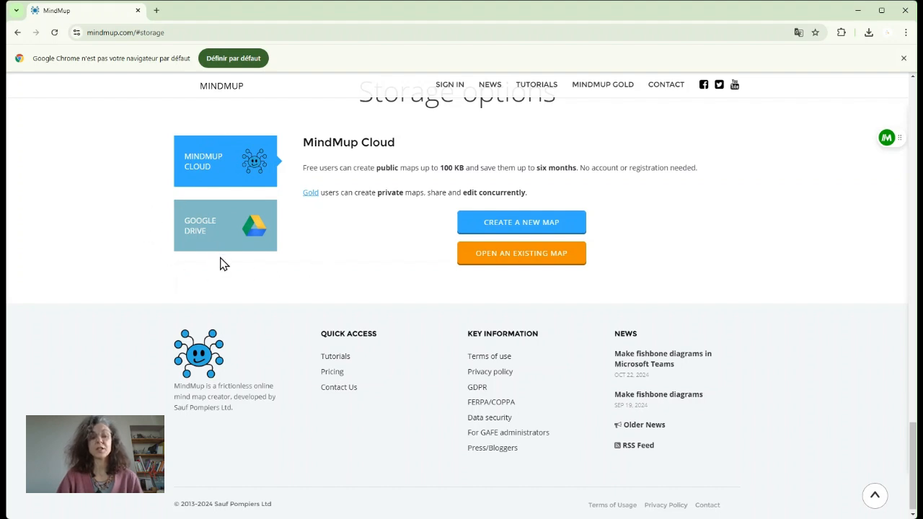
pyautogui.click(517, 226)
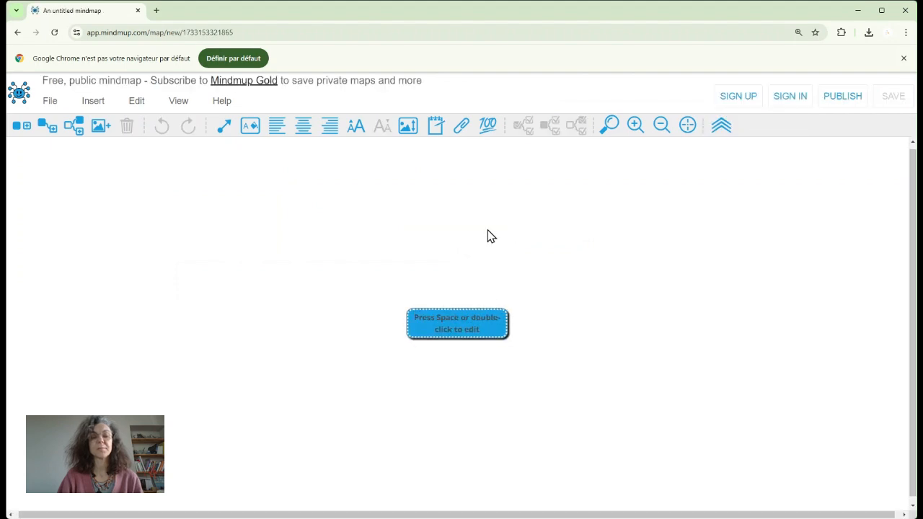
pyautogui.doubleClick(454, 331)
pyautogui.write('o')
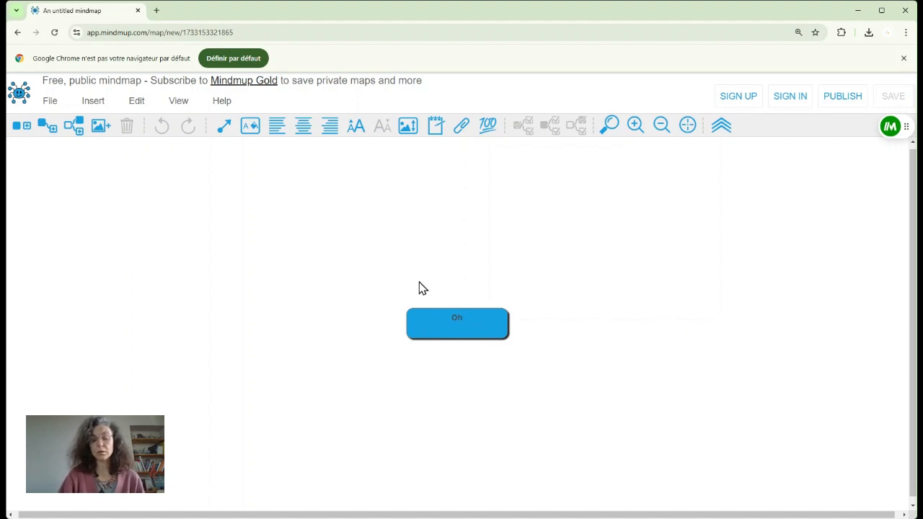
pyautogui.press('Return')
pyautogui.scroll(-1, 514, 296)
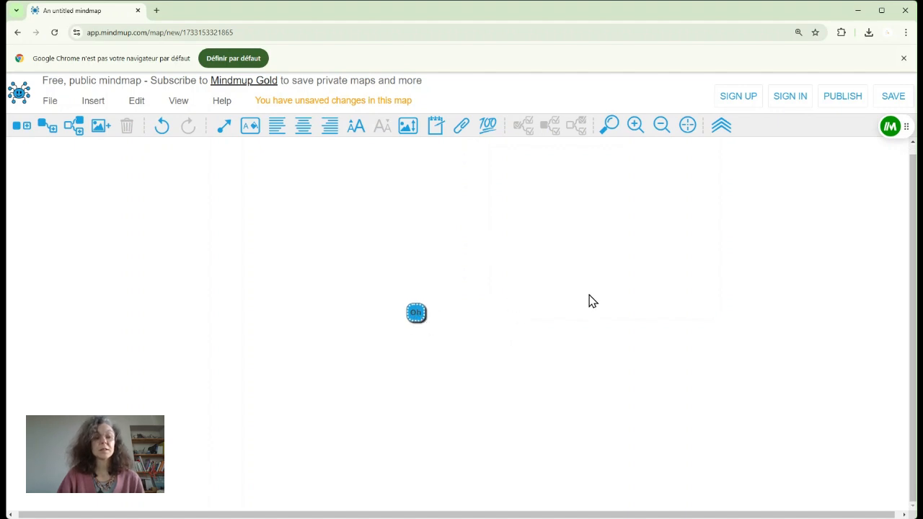
# Add three child nodes to the central "Oh" node, named "Oi1", "Oi2" and "Oi3".
pyautogui.click(52, 132)
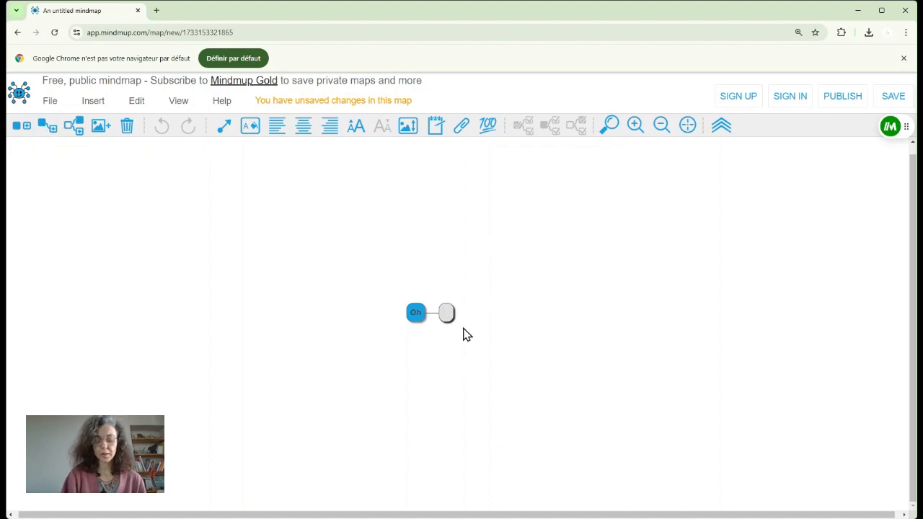
pyautogui.write('Oi1')
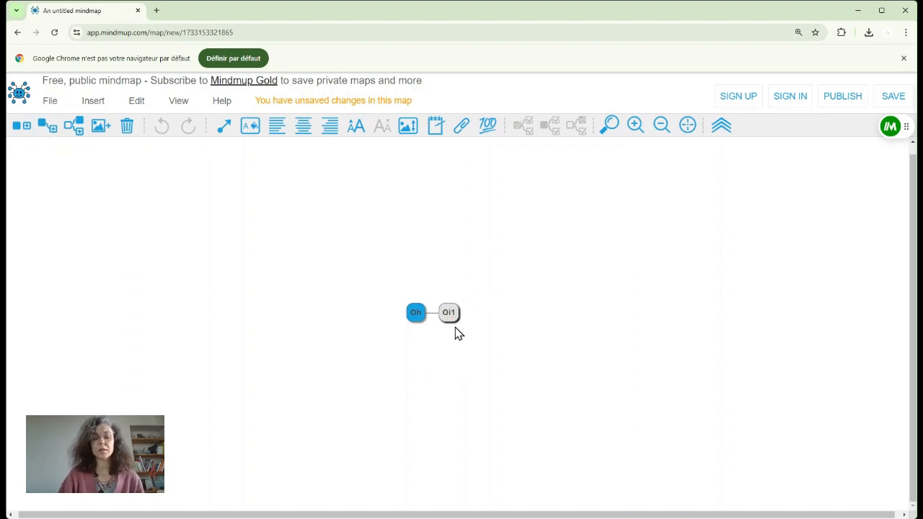
pyautogui.click(416, 314)
pyautogui.click(45, 127)
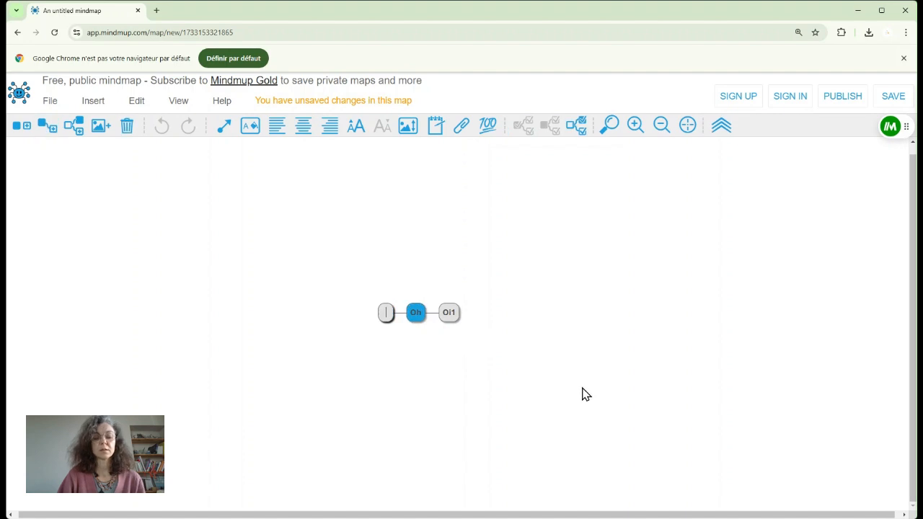
pyautogui.write('Oi2')
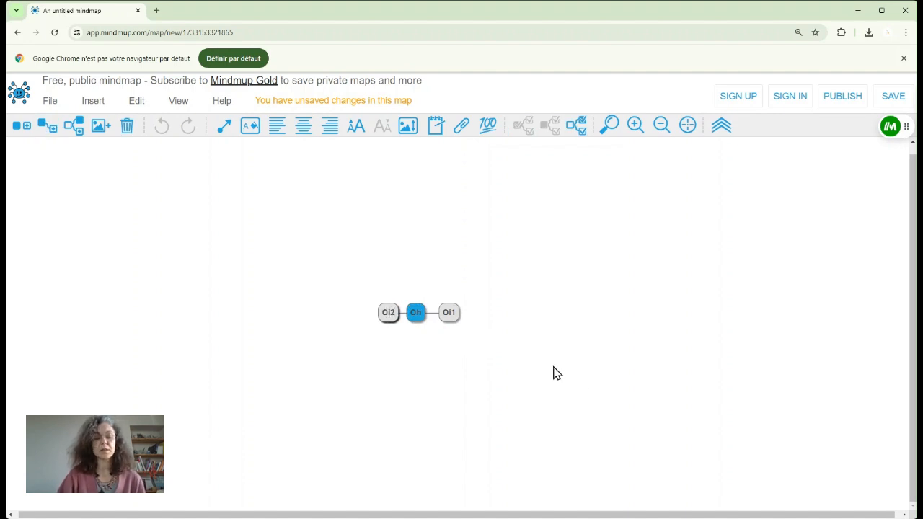
pyautogui.click(416, 315)
pyautogui.click(74, 127)
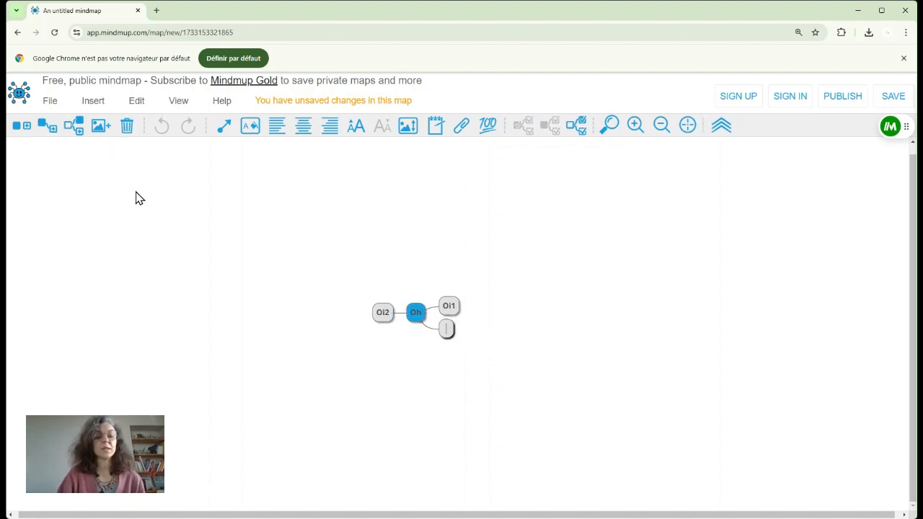
pyautogui.write('Oi3')
pyautogui.click(445, 401)
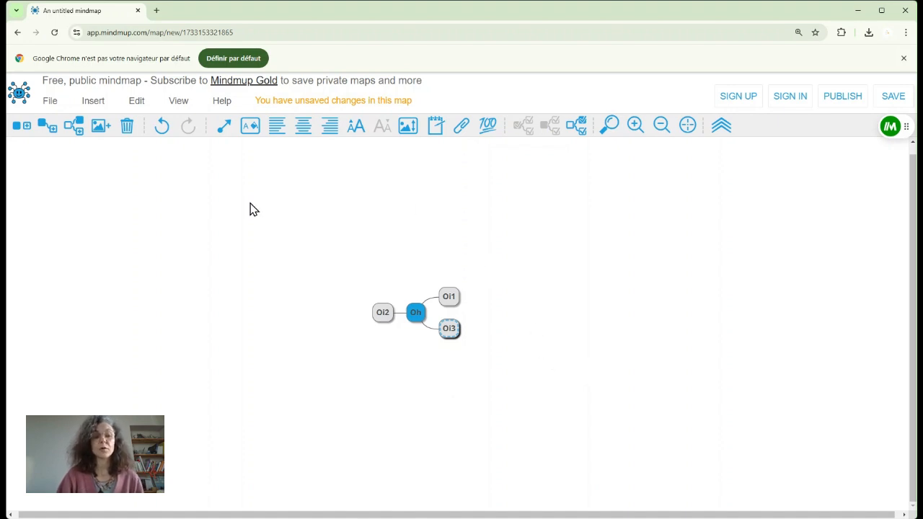
# Change the map theme to Top-down Standard.
pyautogui.click(181, 106)
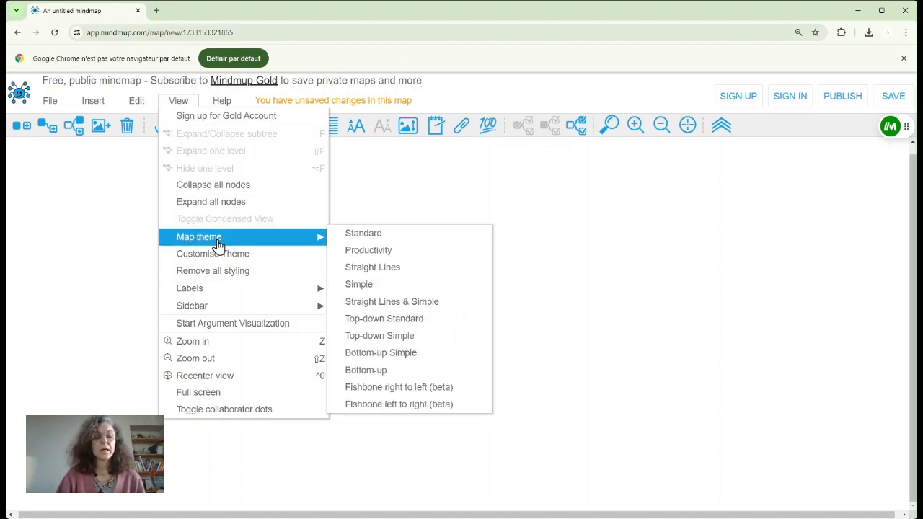
pyautogui.click(180, 103)
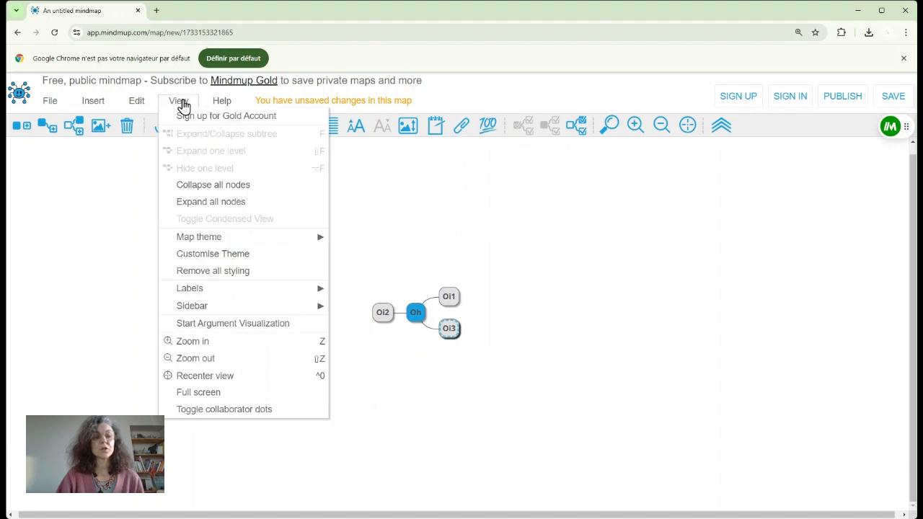
pyautogui.moveTo(263, 241)
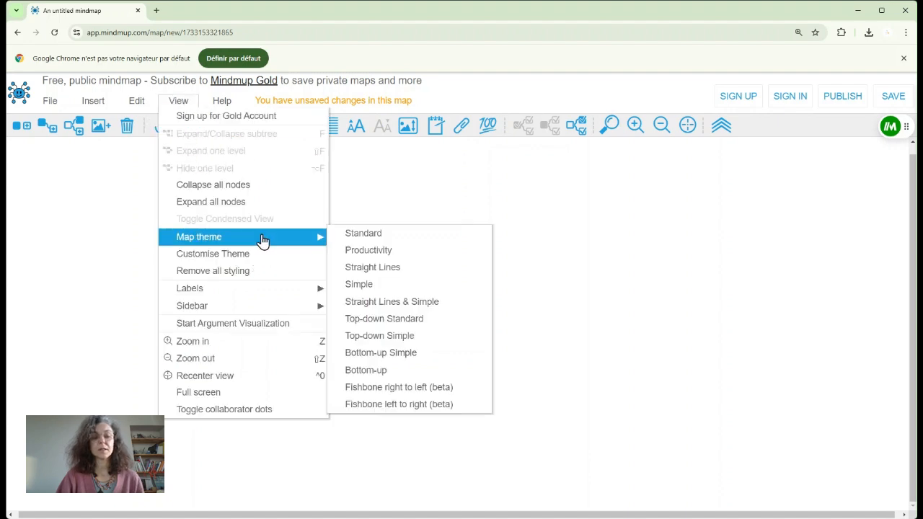
pyautogui.click(412, 323)
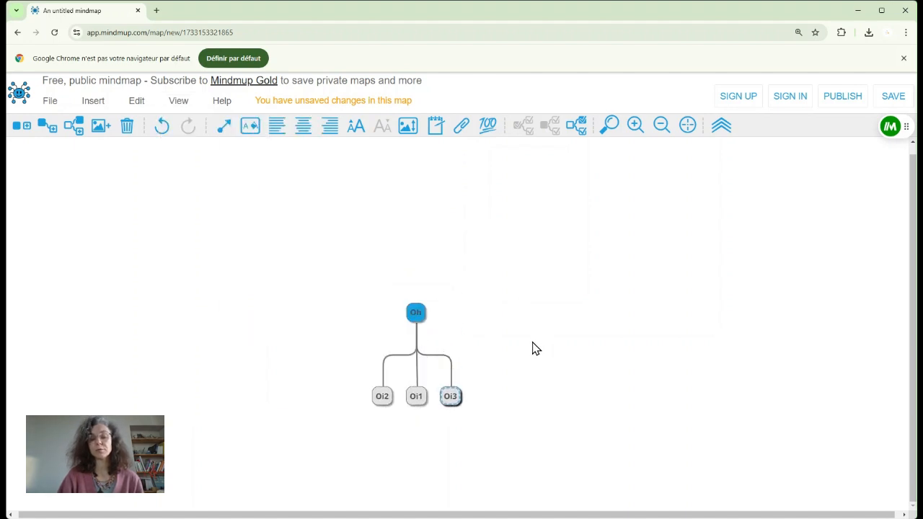
# Add a child node named "Oo1" under the "Oi2" node.
pyautogui.click(382, 399)
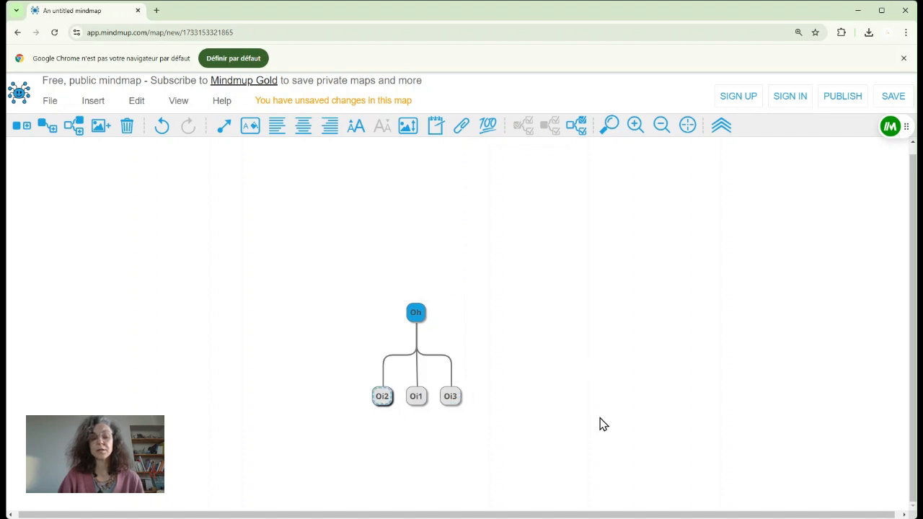
pyautogui.click(73, 125)
pyautogui.write('Oo1')
pyautogui.click(556, 360)
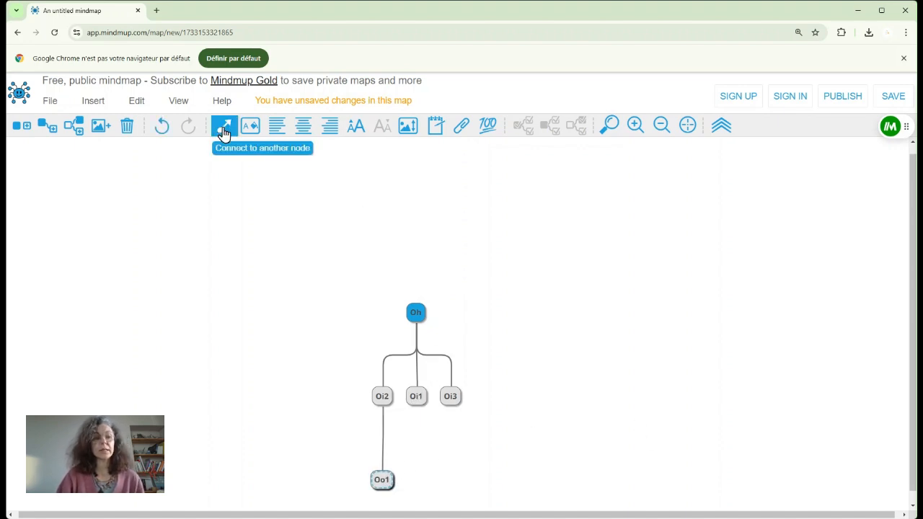
# Add two child nodes under "Oo1", named "Exist" and "Nouveau".
pyautogui.click(48, 126)
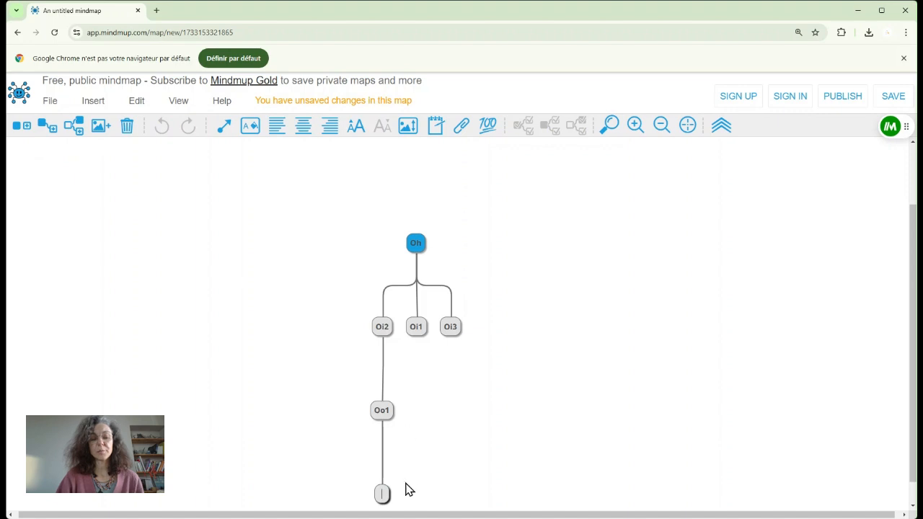
pyautogui.scroll(-1, 405, 467)
pyautogui.write('Exist')
pyautogui.press('Return')
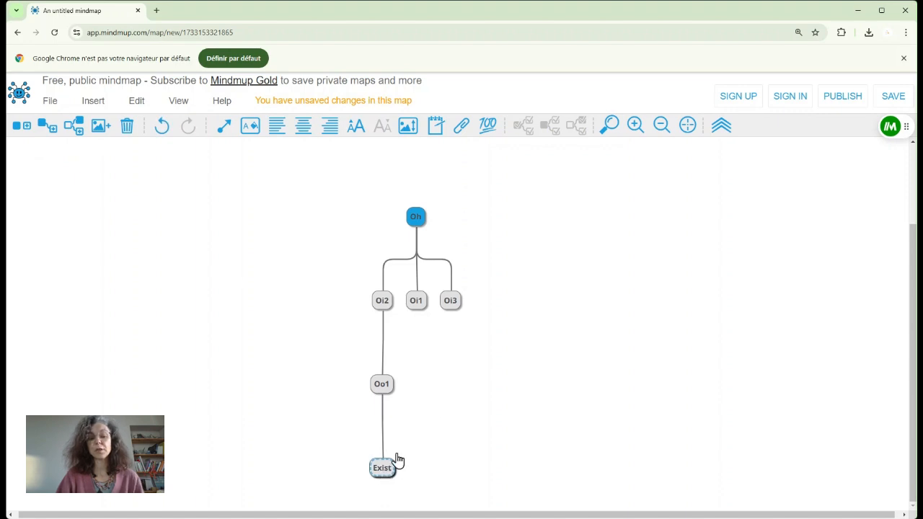
pyautogui.click(385, 386)
pyautogui.click(47, 126)
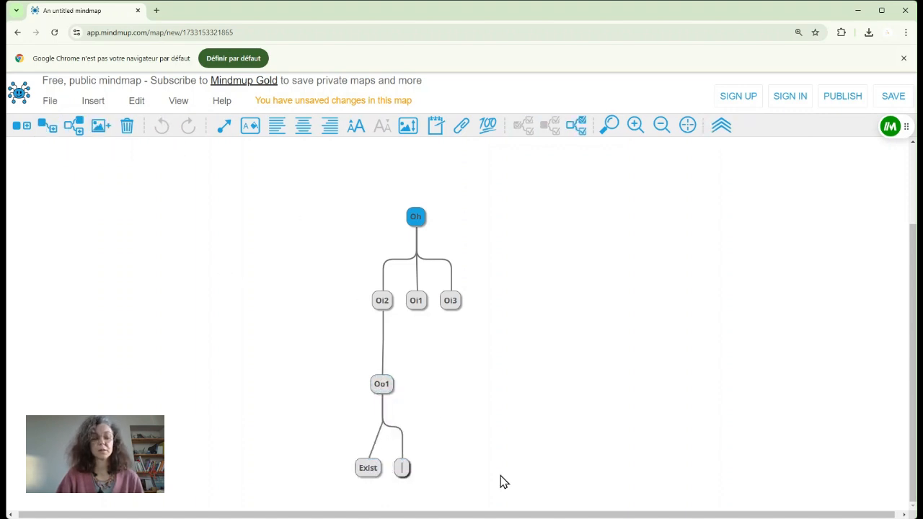
pyautogui.write('Nouveau')
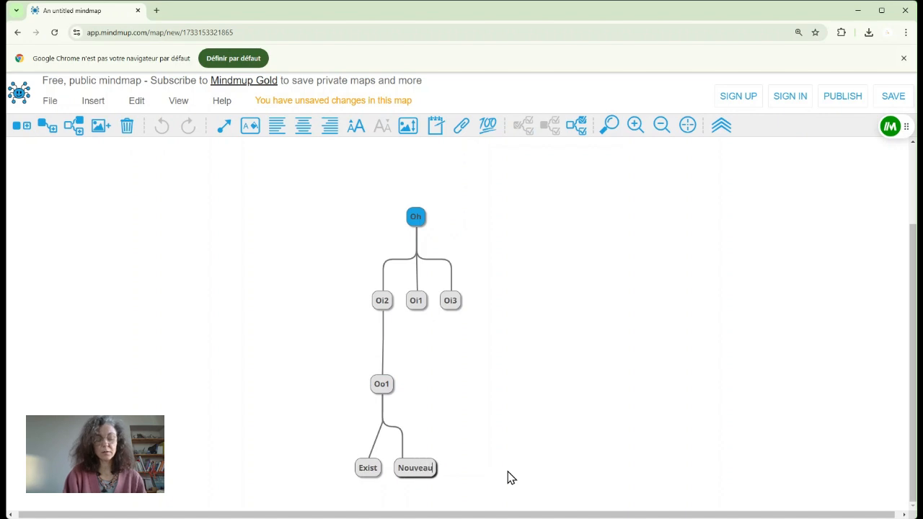
pyautogui.press('Return')
# Add two more child nodes under "Oo1", named "Test" and "Mise en place".
pyautogui.click(382, 385)
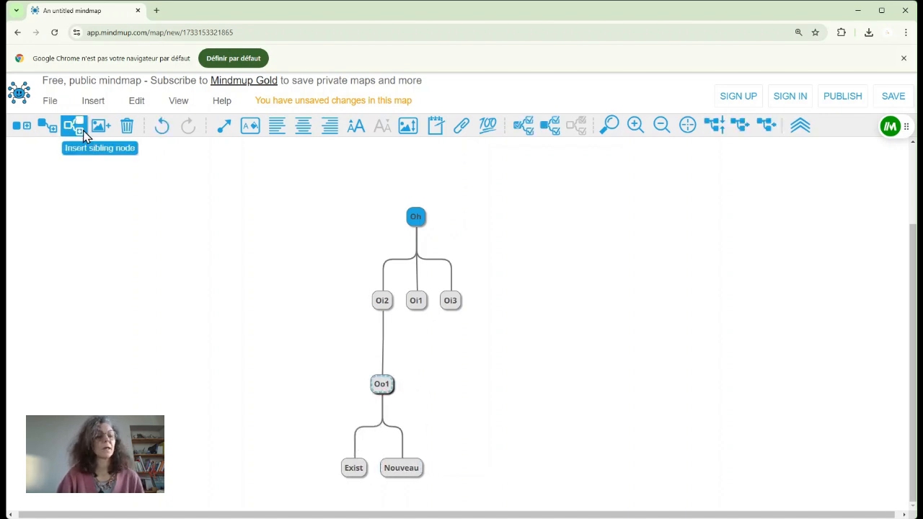
pyautogui.click(47, 127)
pyautogui.write('Test')
pyautogui.press('Return')
pyautogui.click(378, 390)
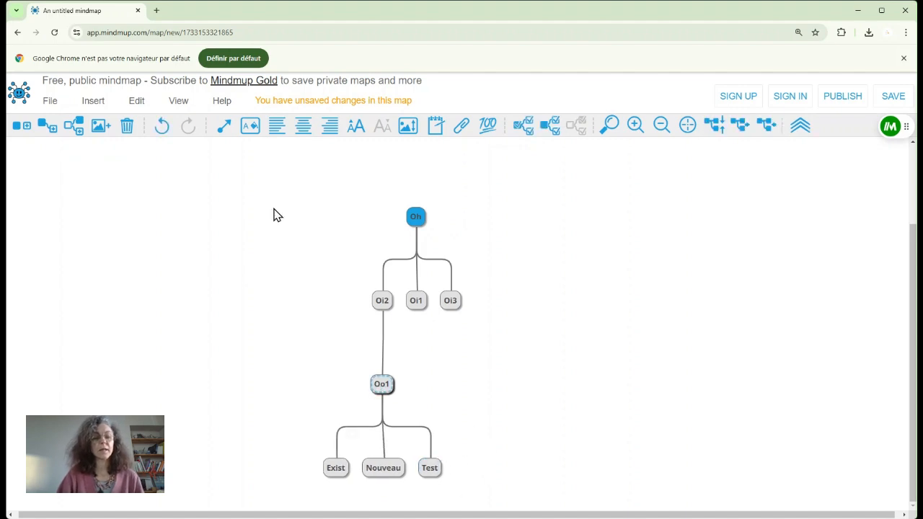
pyautogui.click(50, 127)
pyautogui.write('Mise en place')
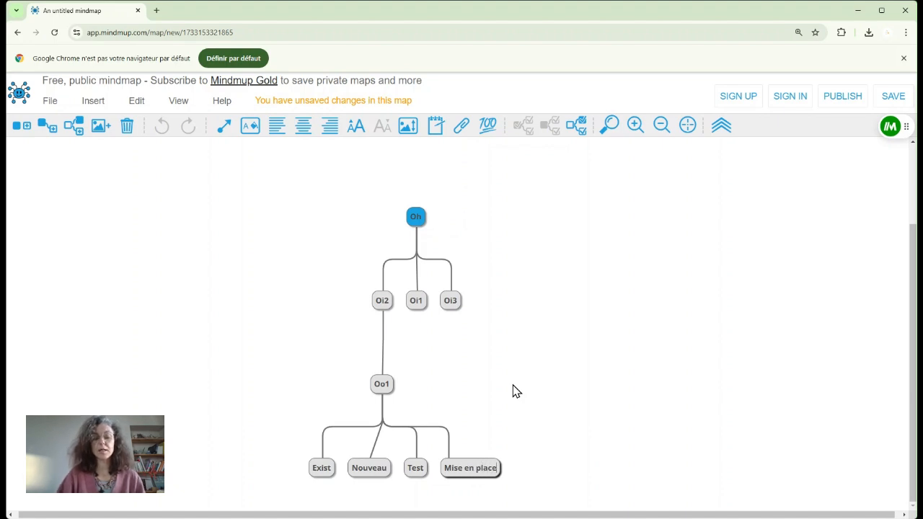
pyautogui.press('Return')
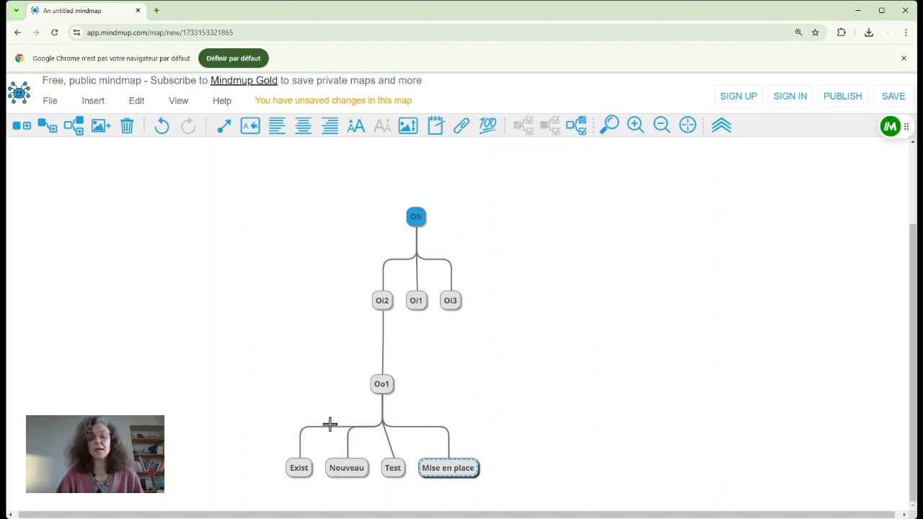
# Label all nodes of the map with hierarchical numbers.
pyautogui.click(183, 106)
pyautogui.moveTo(252, 293)
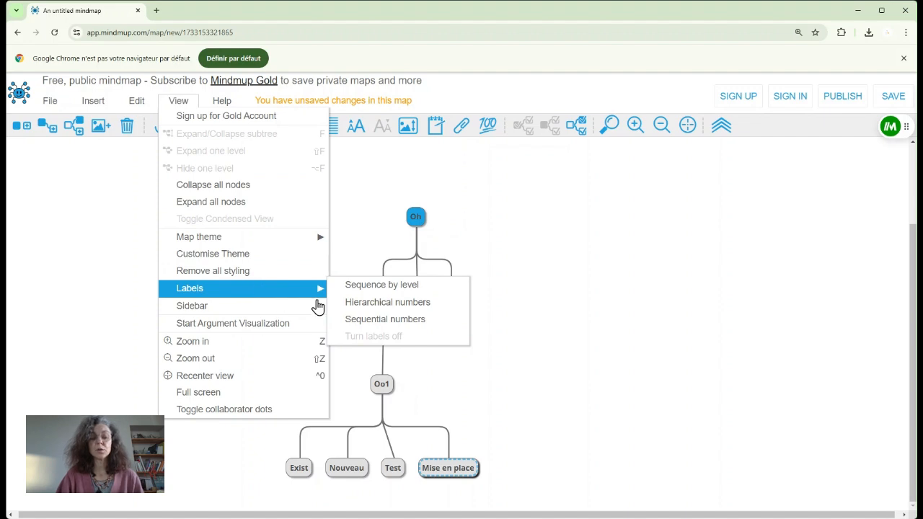
pyautogui.click(270, 295)
pyautogui.click(137, 100)
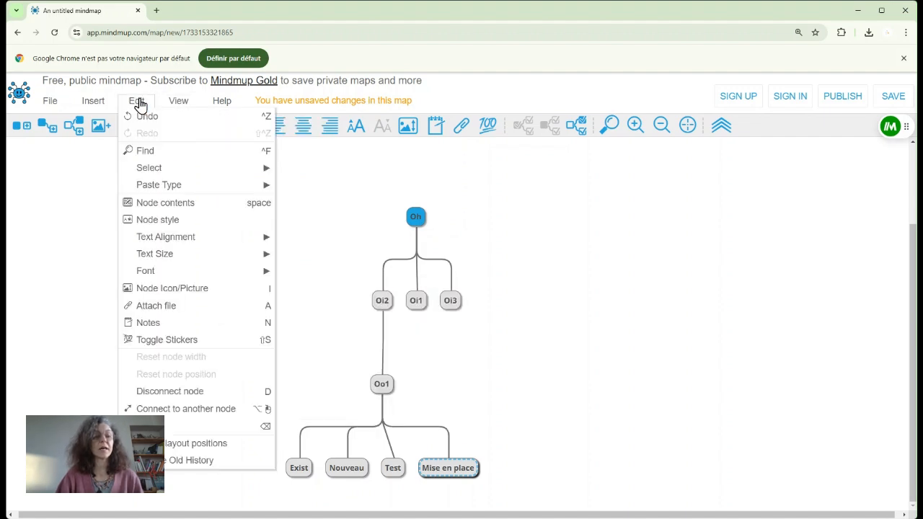
pyautogui.moveTo(185, 277)
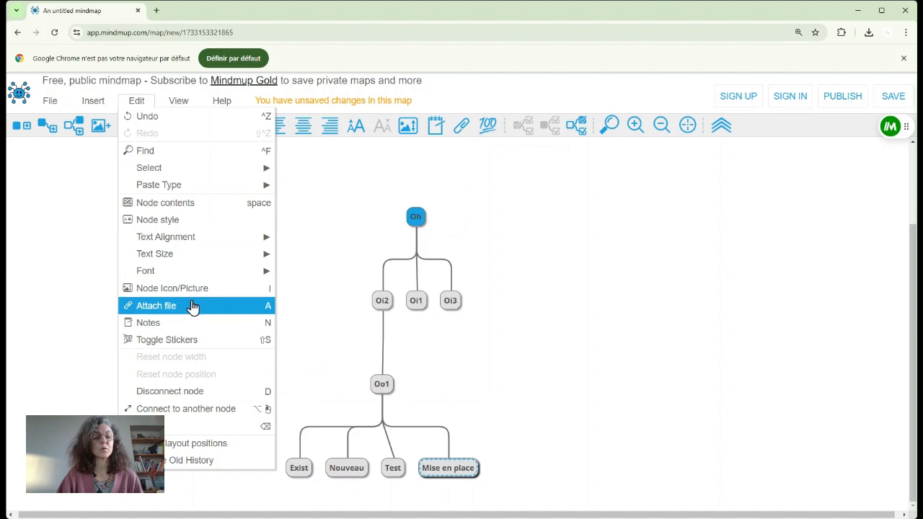
pyautogui.click(430, 324)
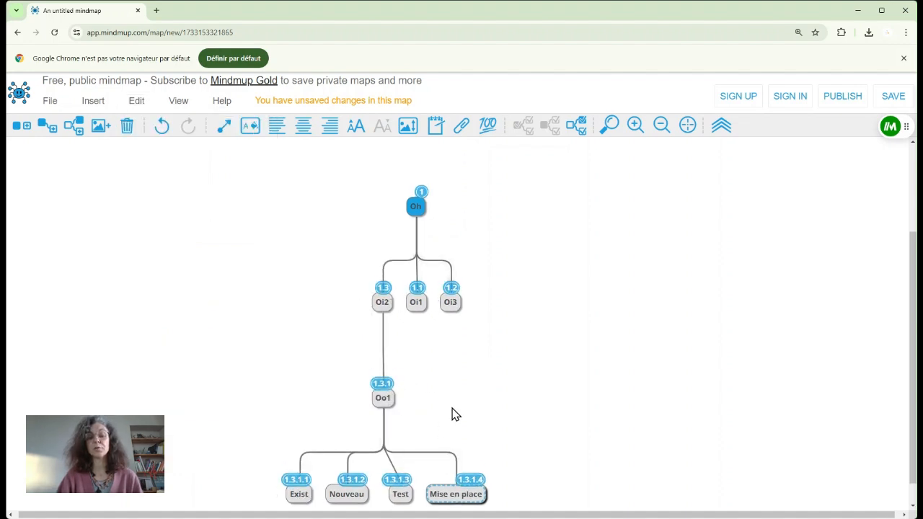
# Turn off the number labels on the map's nodes.
pyautogui.click(180, 101)
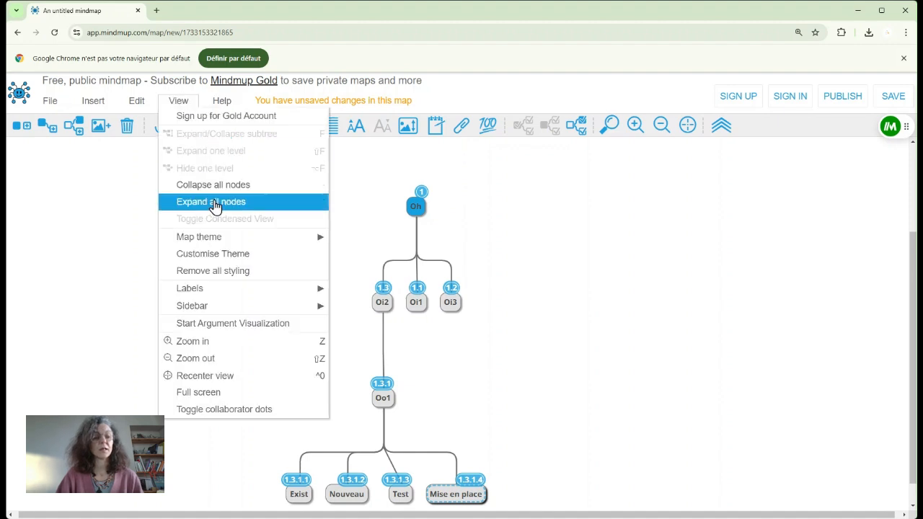
pyautogui.moveTo(250, 292)
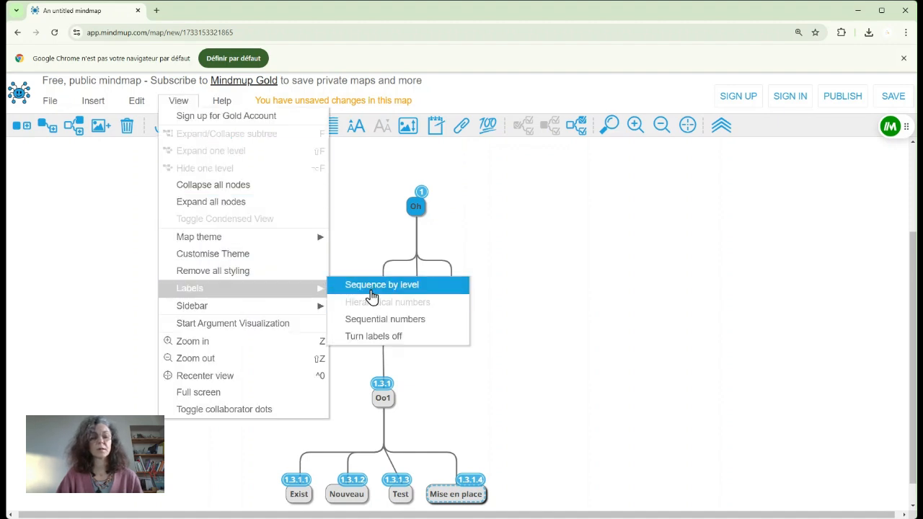
pyautogui.click(387, 339)
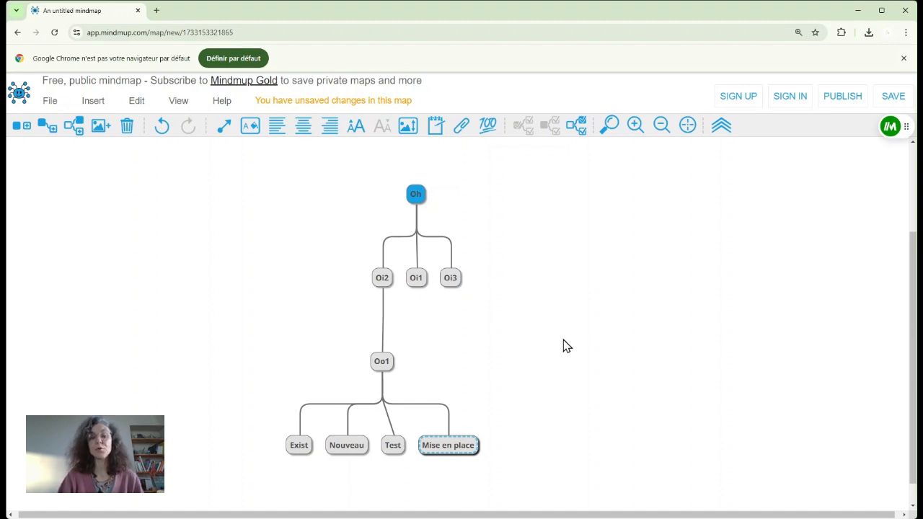
# Show the progress sidebar and choose the "Tasks: Colors" type of progress tracking for the map.
pyautogui.click(179, 102)
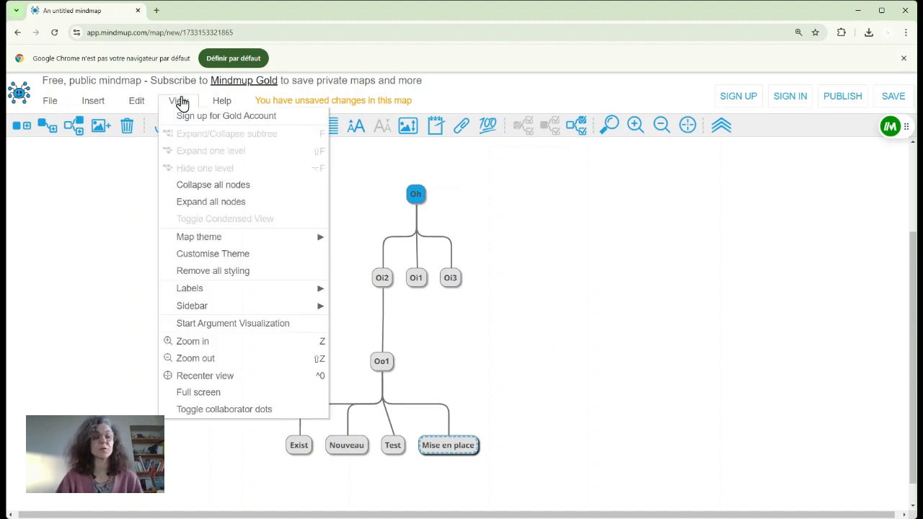
pyautogui.moveTo(268, 307)
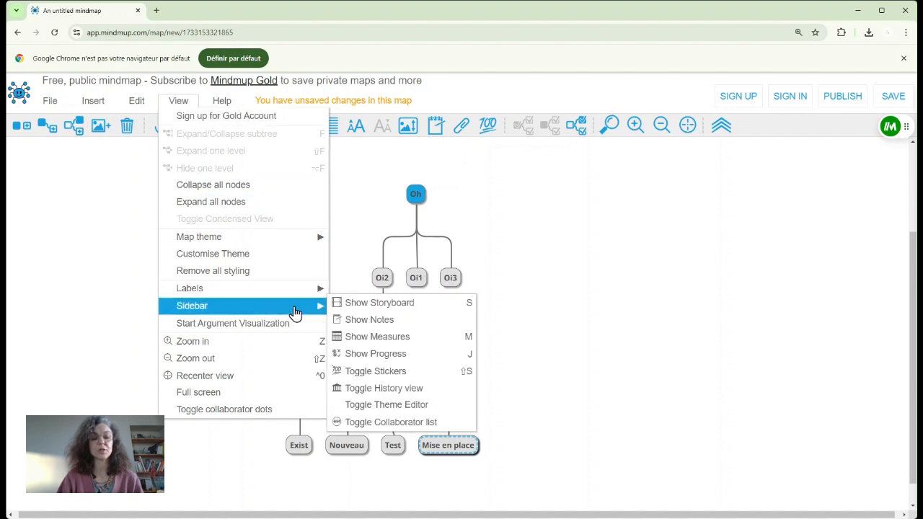
pyautogui.click(395, 354)
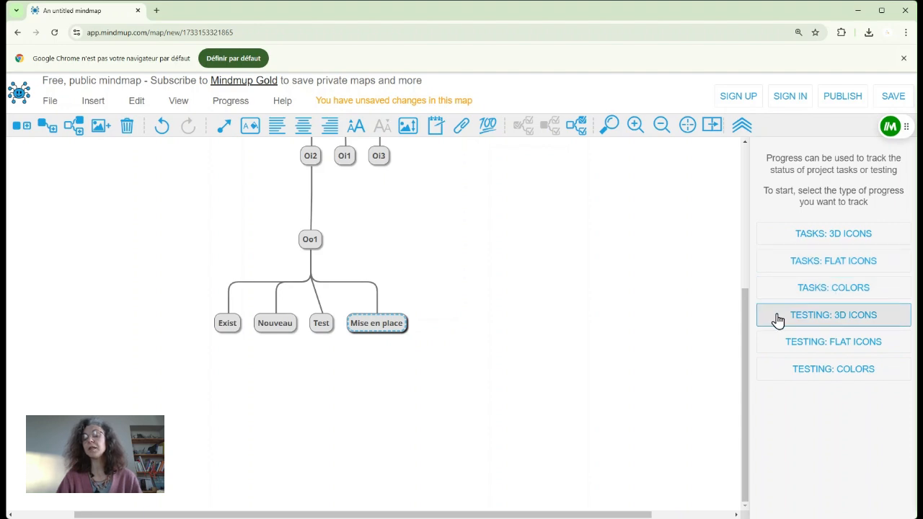
pyautogui.scroll(2, 533, 260)
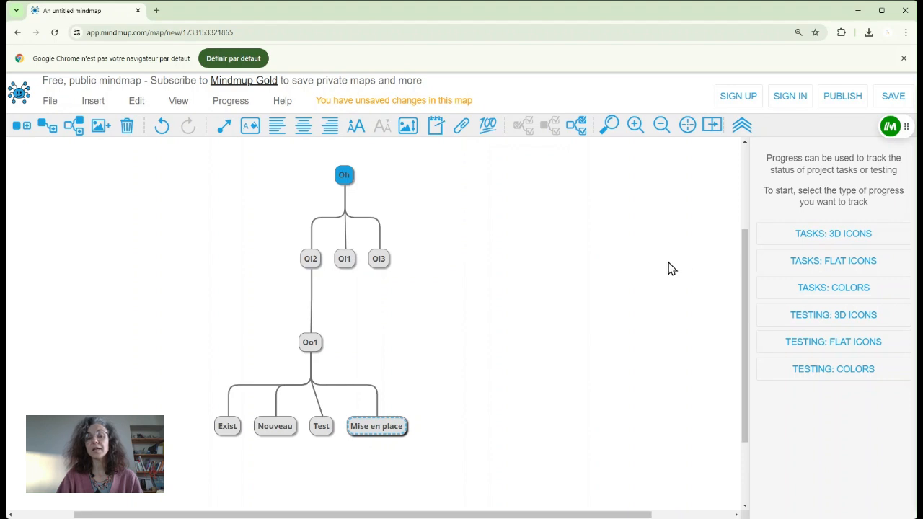
pyautogui.click(844, 294)
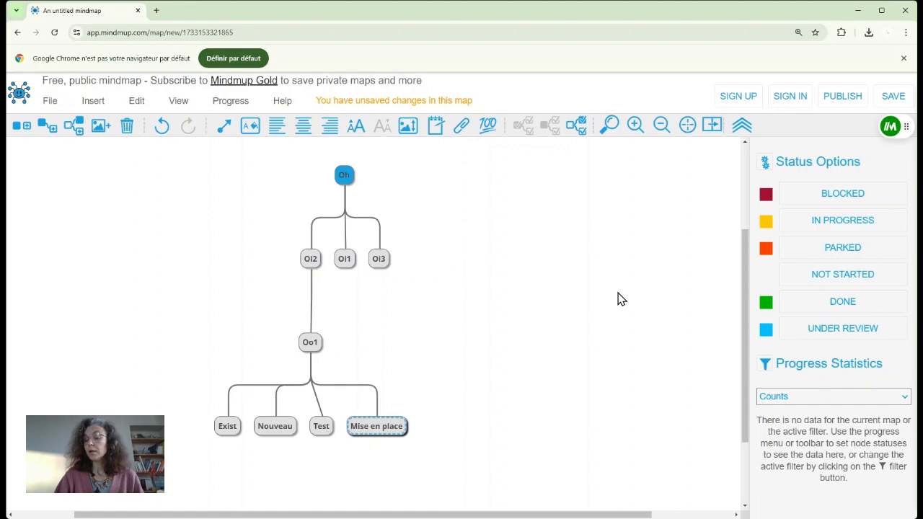
# Set the progress status of node "Oi3" to Parked and that of node "Oi1" to In Progress.
pyautogui.click(378, 262)
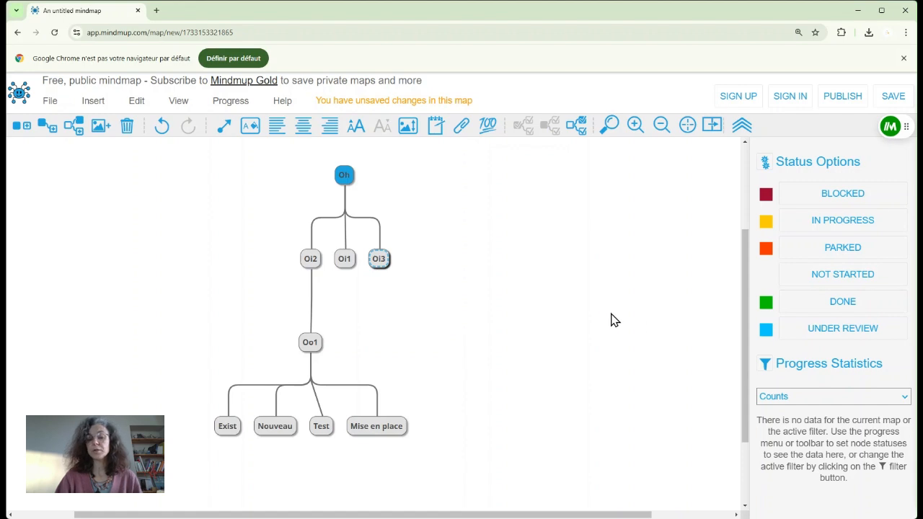
pyautogui.click(816, 252)
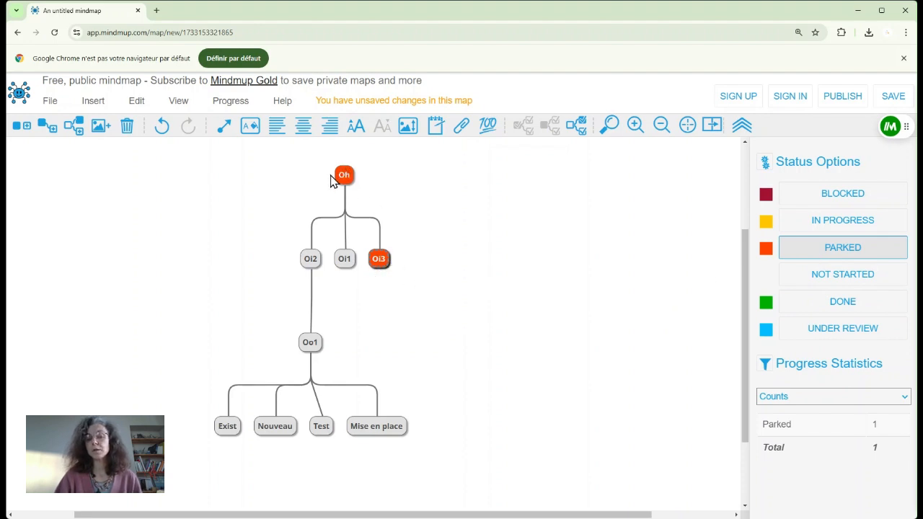
pyautogui.click(344, 261)
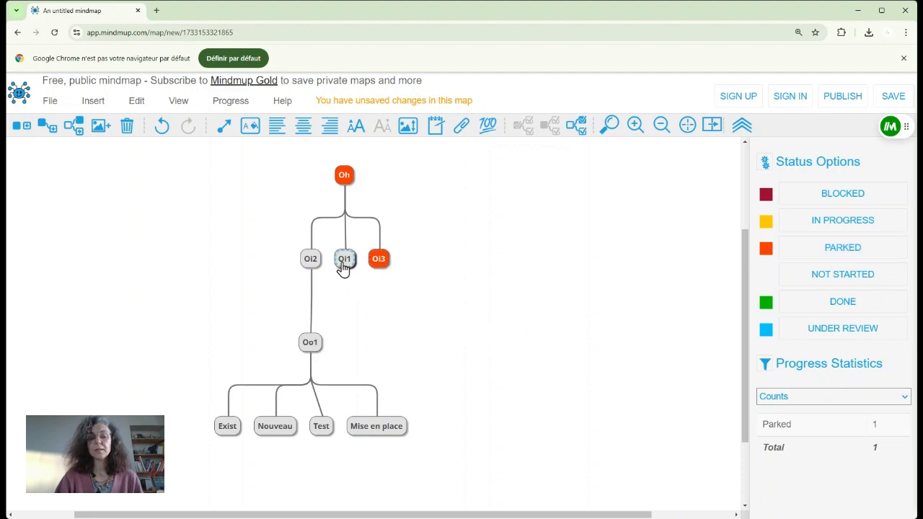
pyautogui.click(842, 222)
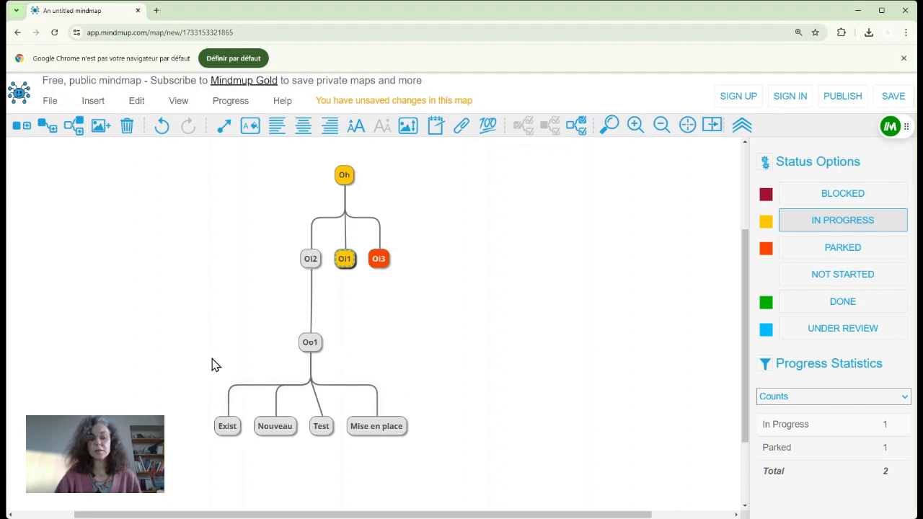
# Mark the four sub-items "Exist", "Nouveau", "Test" and "Mise en place" together as Done.
pyautogui.click(228, 431)
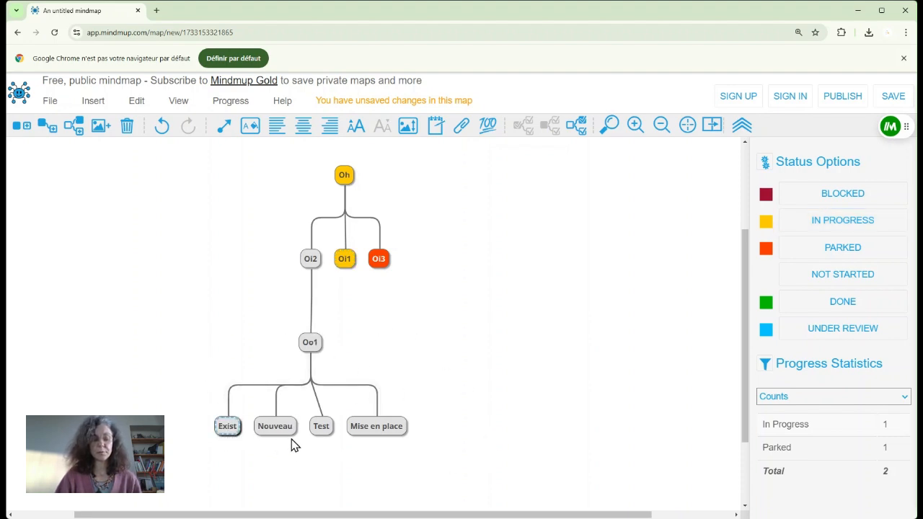
pyautogui.keyDown('shift'); pyautogui.click(285, 431); pyautogui.keyUp('shift')
pyautogui.keyDown('shift'); pyautogui.click(321, 431); pyautogui.keyUp('shift')
pyautogui.keyDown('shift'); pyautogui.click(373, 435); pyautogui.keyUp('shift')
pyautogui.click(837, 303)
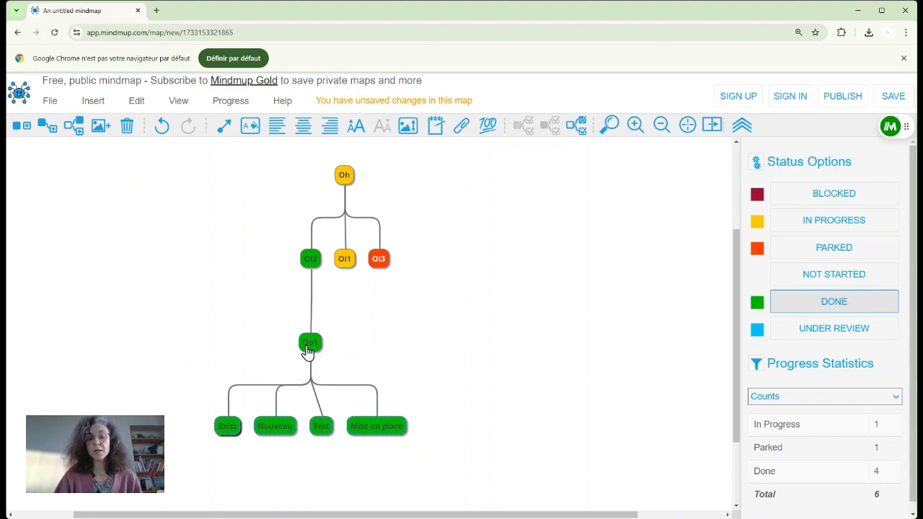
# Add a child node named "Oo2" under "Oi2" and set its progress status to In Progress.
pyautogui.click(310, 259)
pyautogui.click(47, 125)
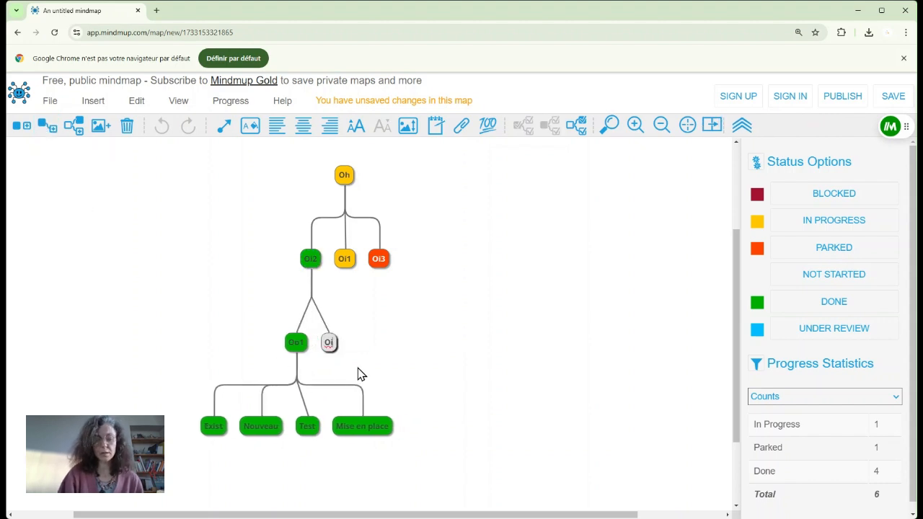
pyautogui.write('Oo')
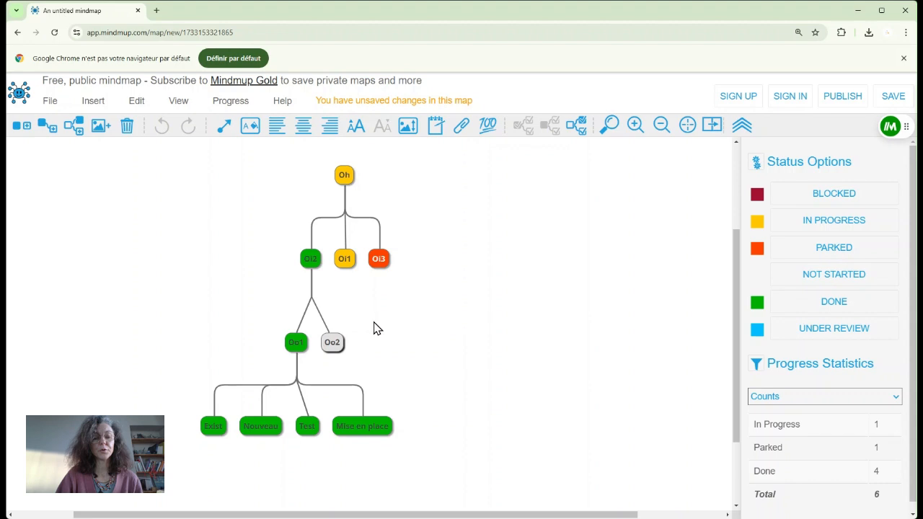
pyautogui.write('2')
pyautogui.press('Return')
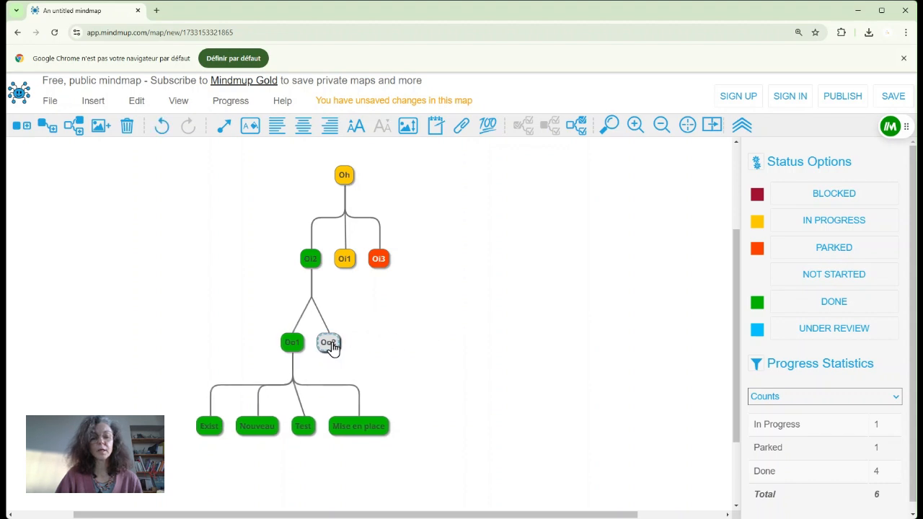
pyautogui.click(758, 250)
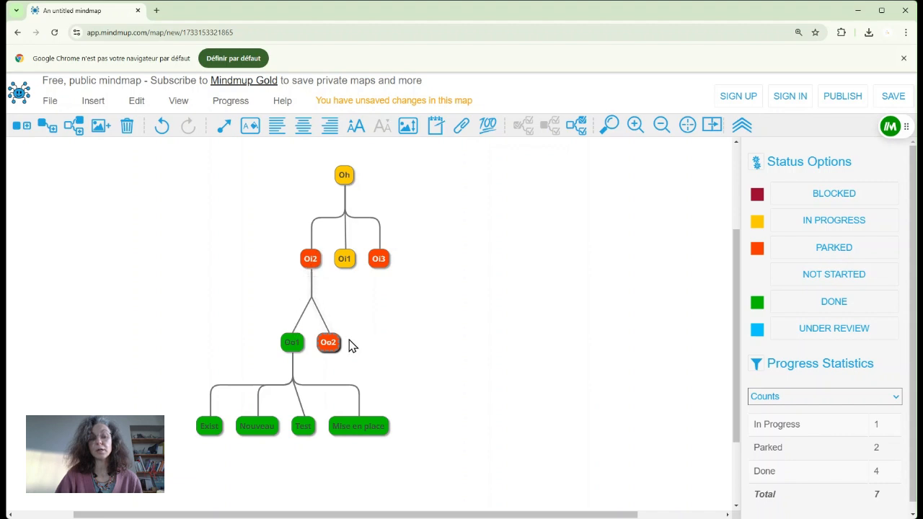
pyautogui.click(841, 232)
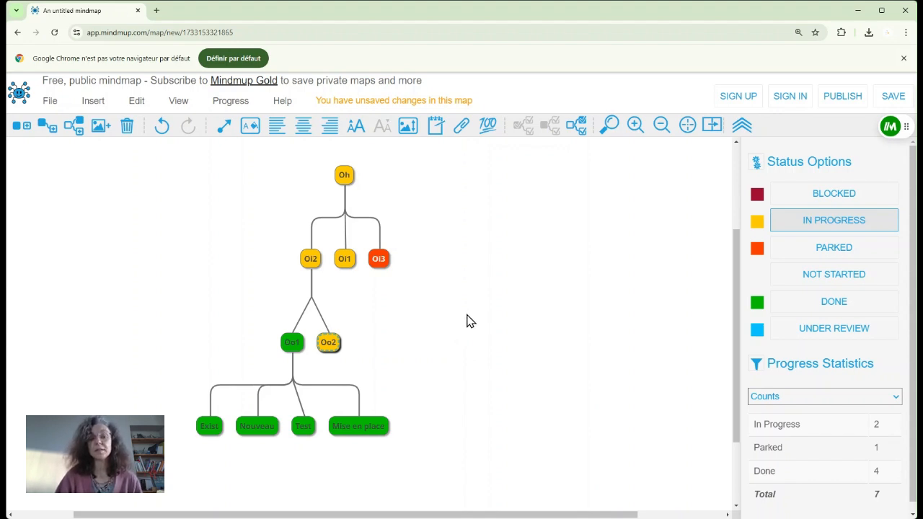
# Open an empty text note for node "Oi3" and try to attach a file to the node.
pyautogui.click(388, 260)
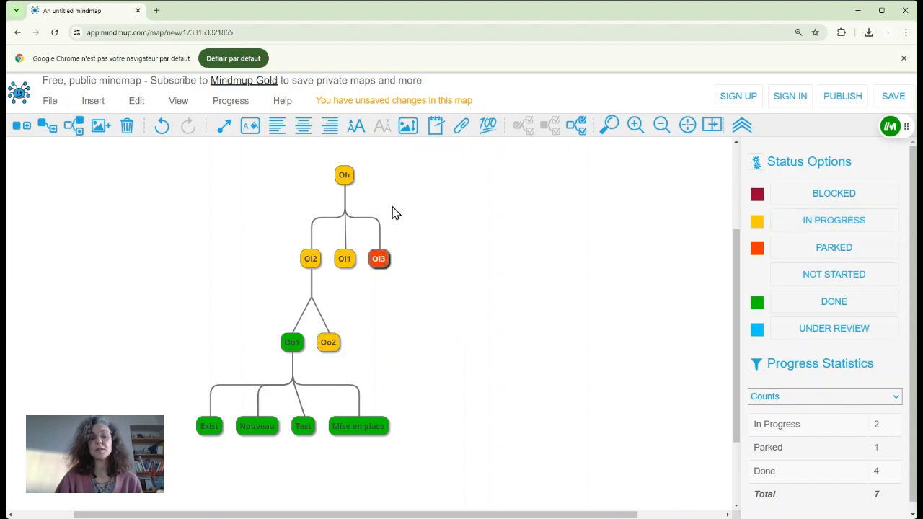
pyautogui.click(433, 129)
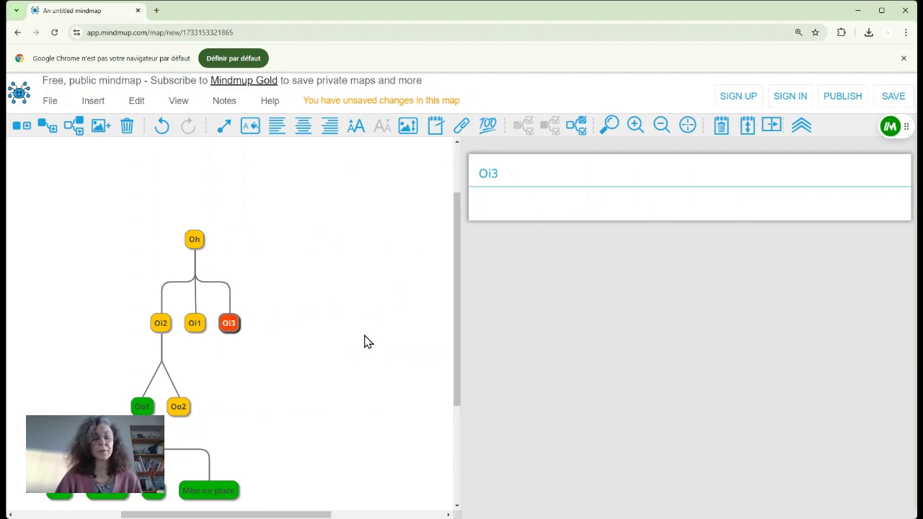
pyautogui.click(323, 295)
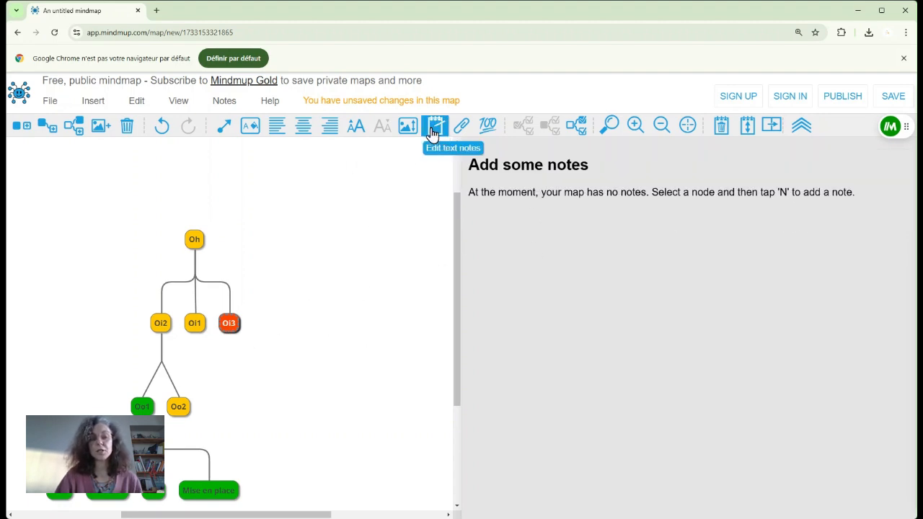
pyautogui.click(464, 128)
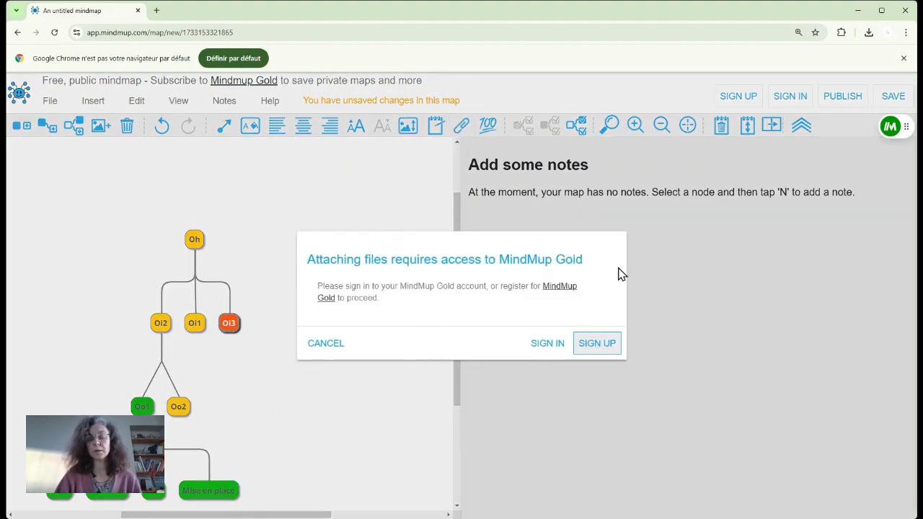
pyautogui.click(337, 346)
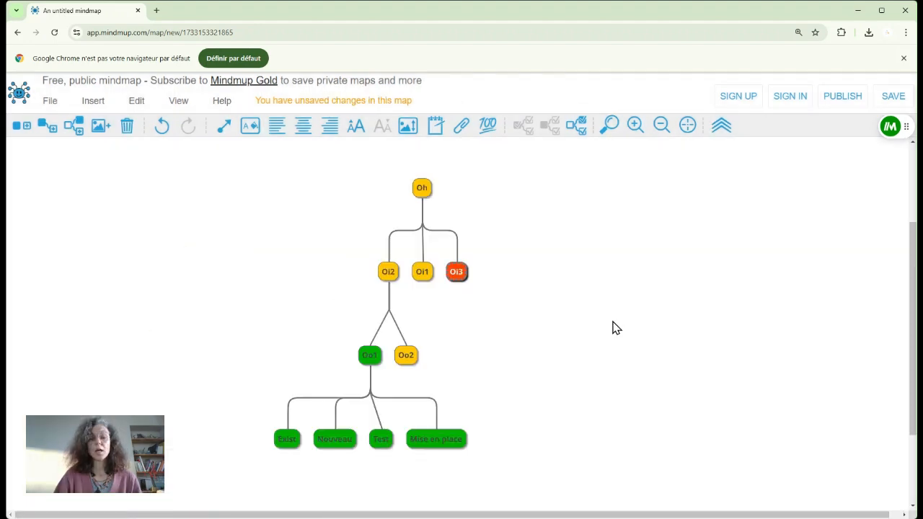